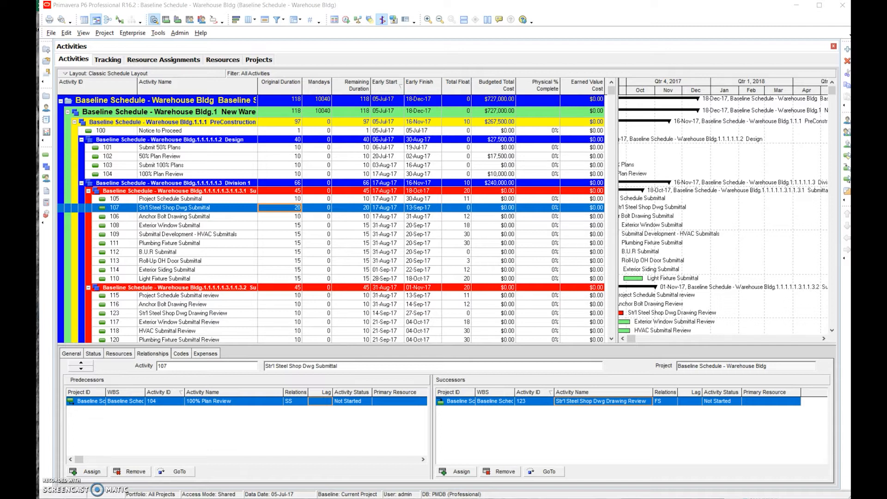
# Group the activities by WBS down to level 1 only and apply the grouping to the layout
pyautogui.click(294, 19)
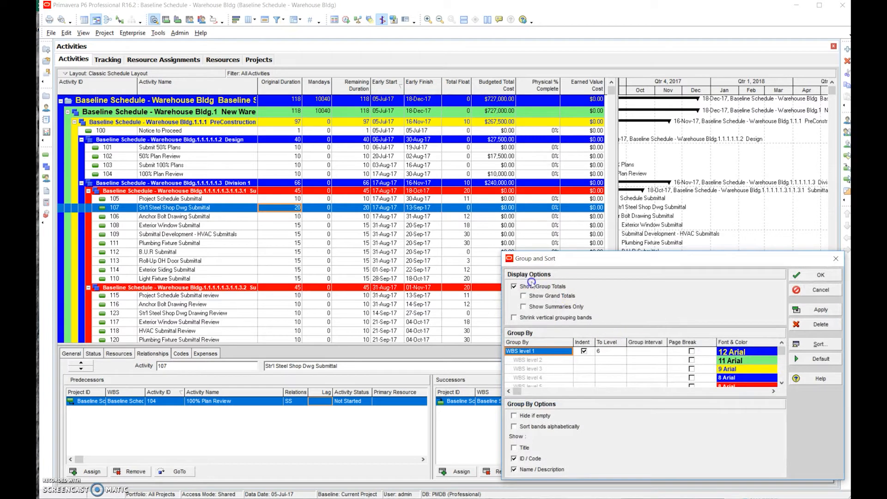
pyautogui.click(596, 353)
pyautogui.click(597, 352)
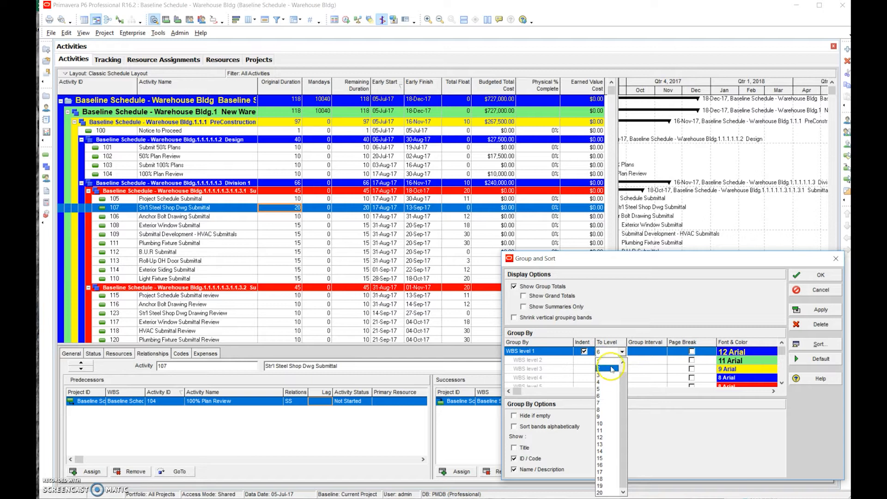
pyautogui.click(608, 362)
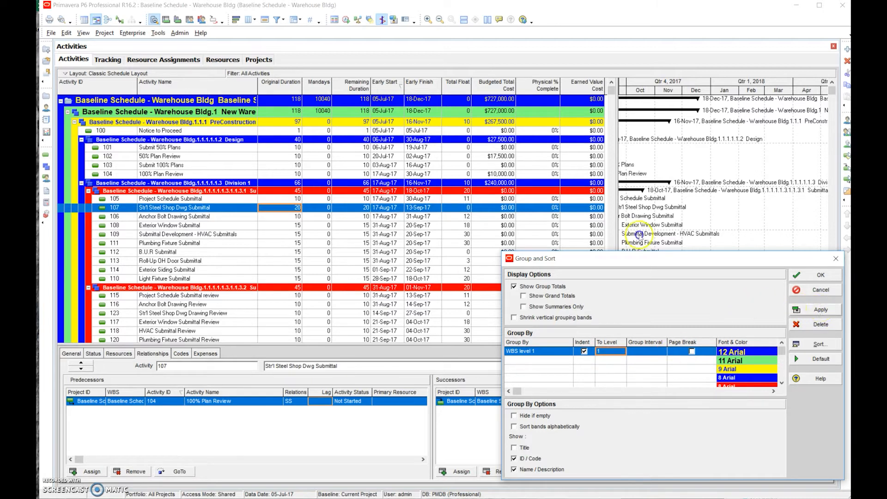
pyautogui.click(821, 309)
# Set the WBS grouping to level 2 and accept the Group and Sort settings
pyautogui.click(615, 354)
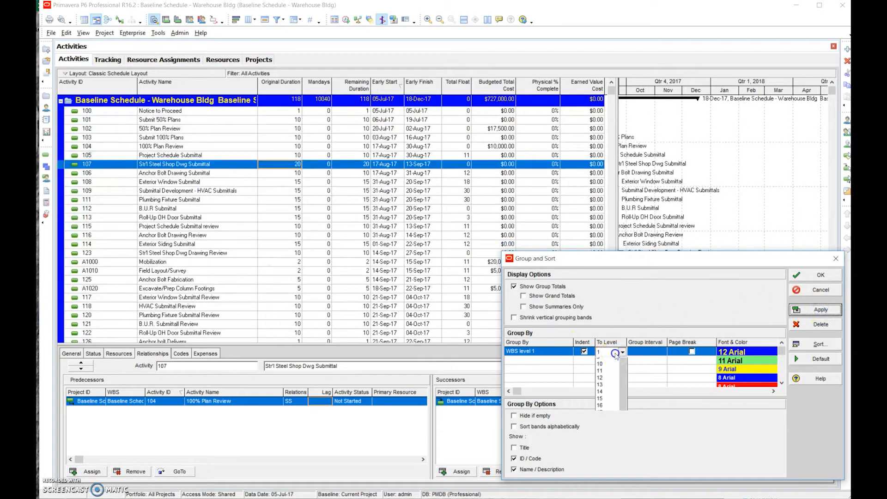
pyautogui.click(606, 369)
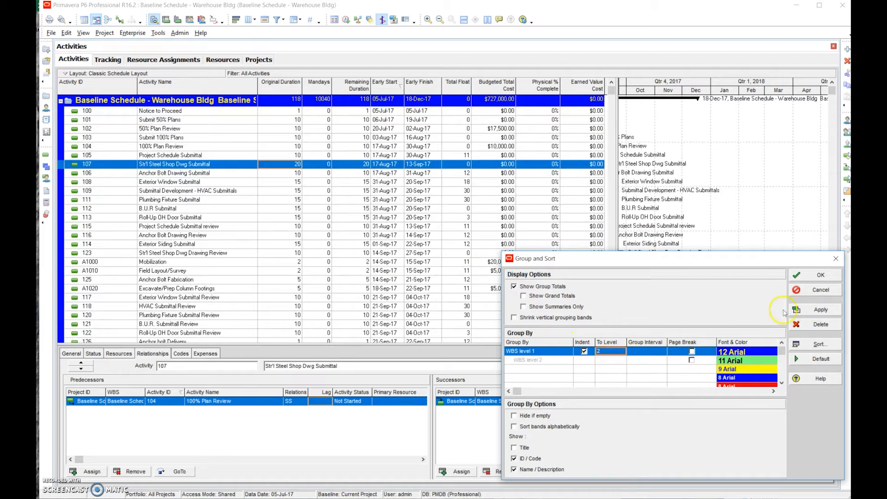
pyautogui.click(818, 275)
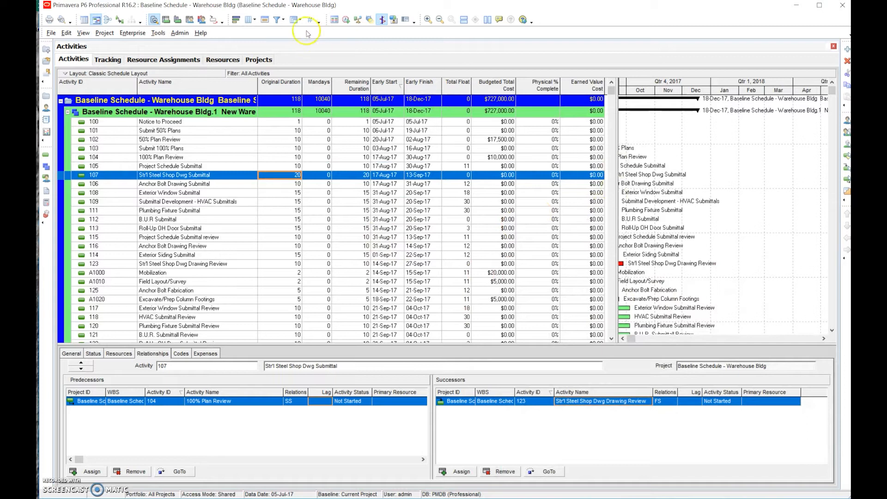
# Reopen the Group and Sort settings and group the activities down to WBS level 3
pyautogui.click(294, 19)
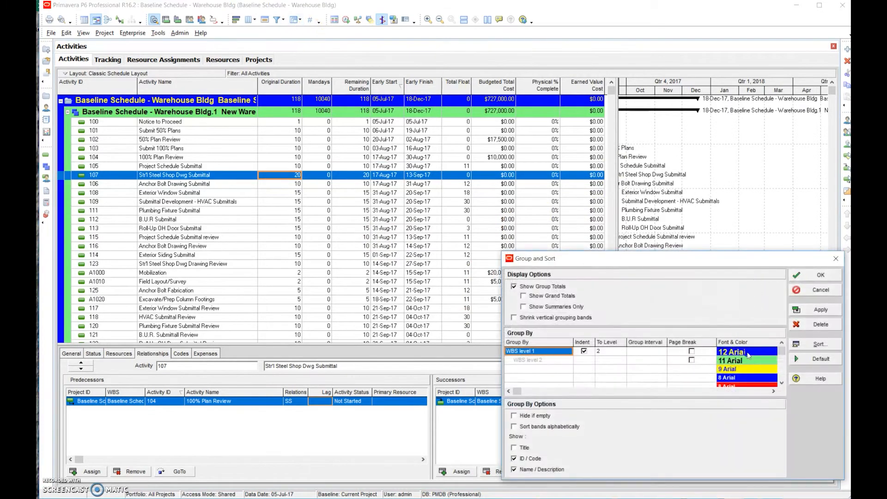
pyautogui.click(611, 351)
pyautogui.write('3')
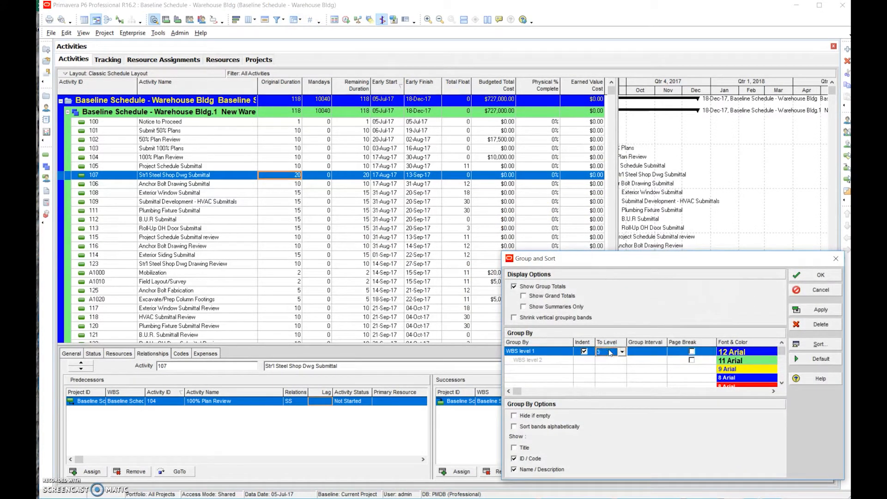
pyautogui.click(820, 277)
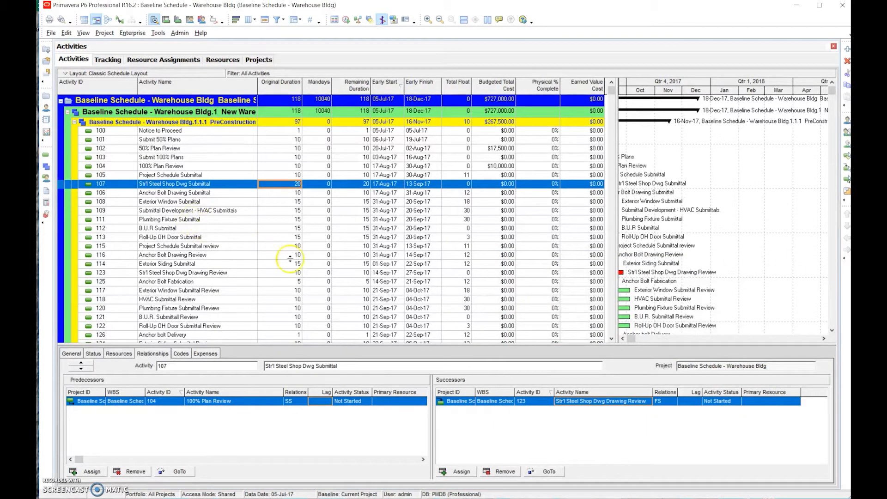
# Collapse the PreConstruction and Construction groups in turn and expand both again
pyautogui.click(75, 122)
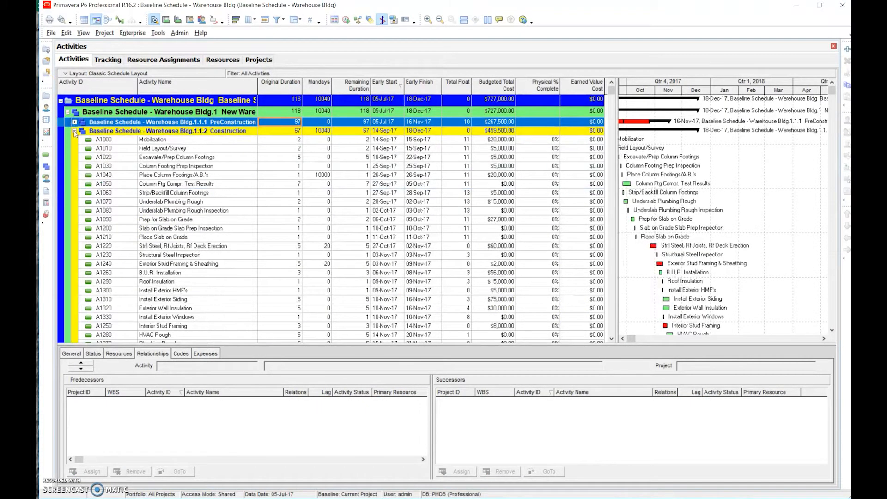
pyautogui.click(75, 132)
pyautogui.click(75, 132)
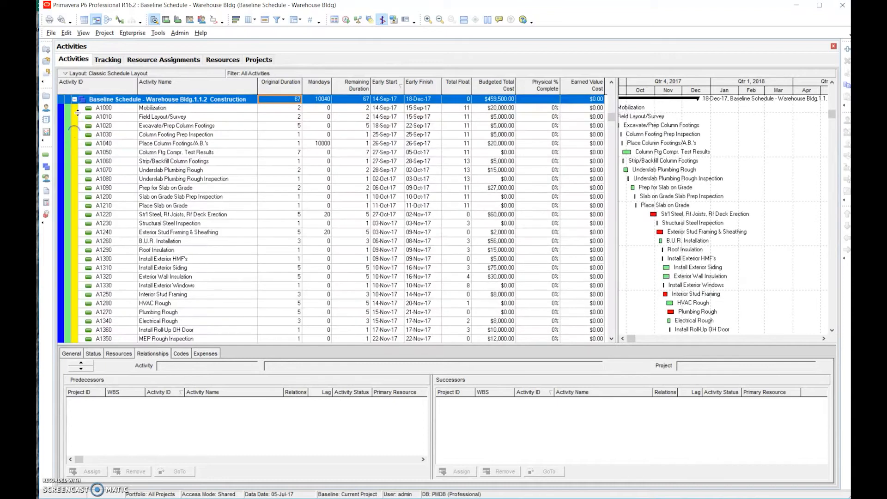
pyautogui.scroll(1, 611, 113)
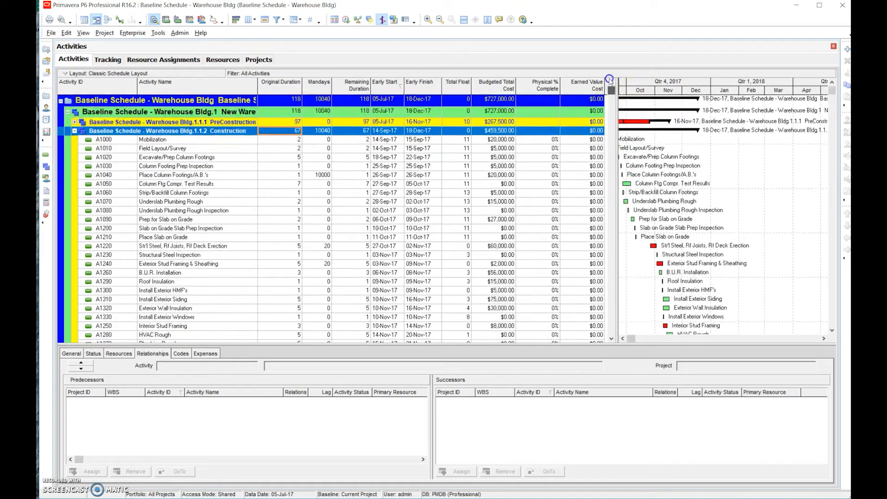
pyautogui.click(74, 122)
pyautogui.scroll(1, 608, 96)
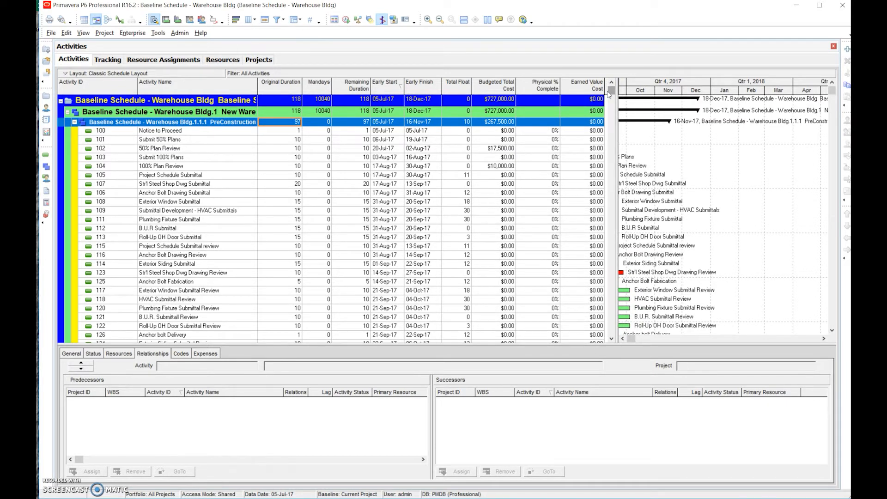
# Sort the activities within each group by Early Start
pyautogui.click(398, 87)
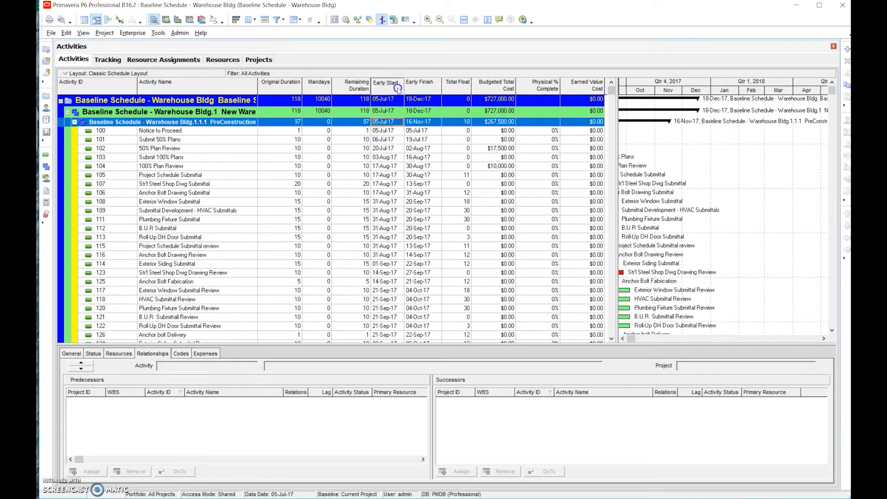
pyautogui.click(400, 89)
pyautogui.click(400, 90)
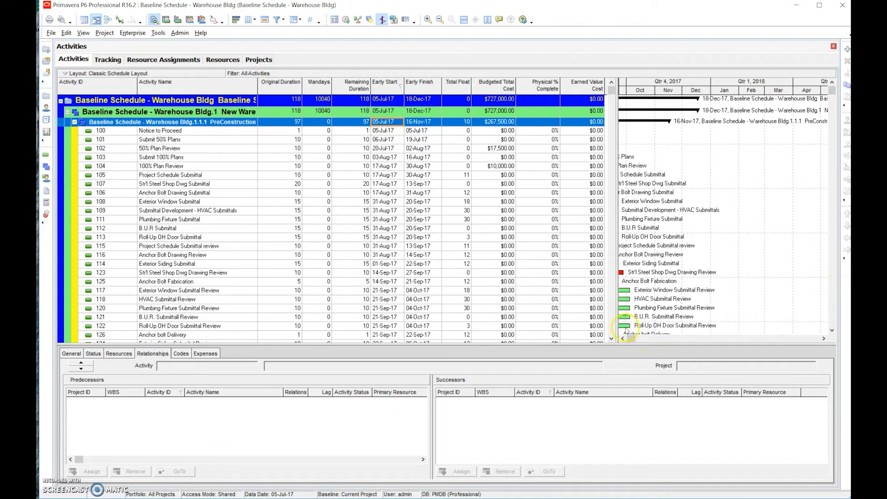
# Widen the Gantt chart to show the bars from the project start and collapse the PreConstruction group
pyautogui.moveTo(617, 318); pyautogui.dragTo(468, 330)
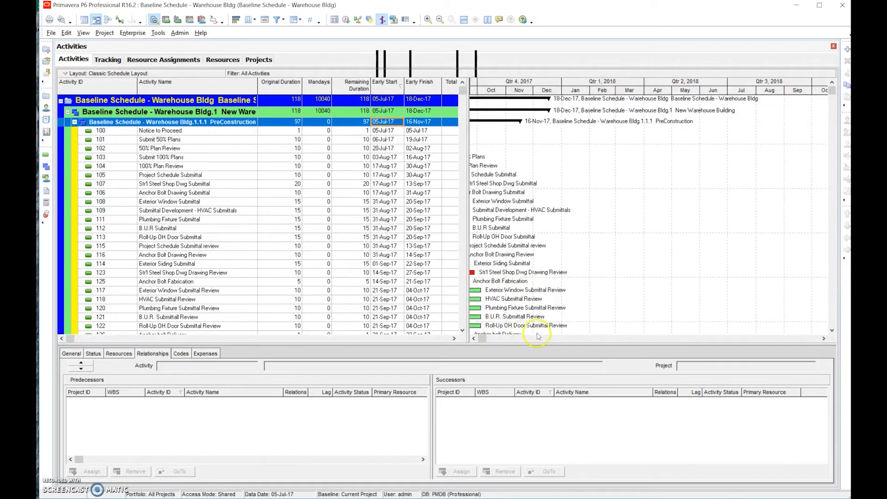
pyautogui.click(475, 338)
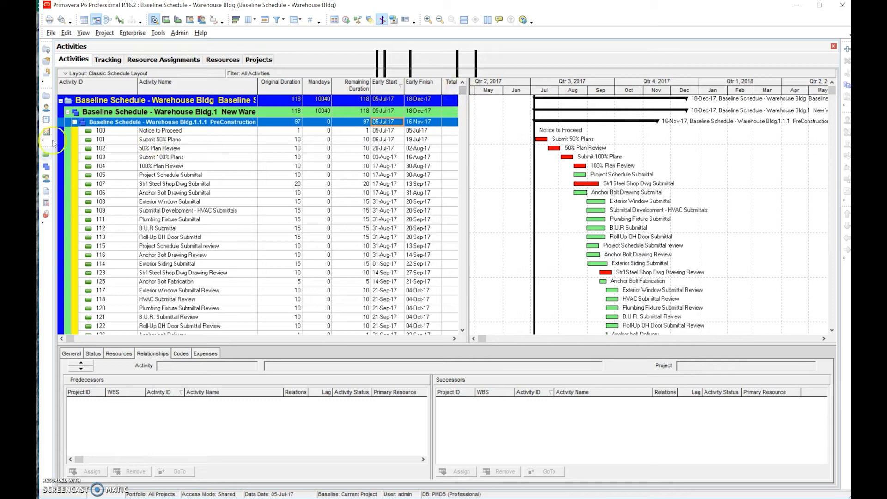
pyautogui.click(74, 122)
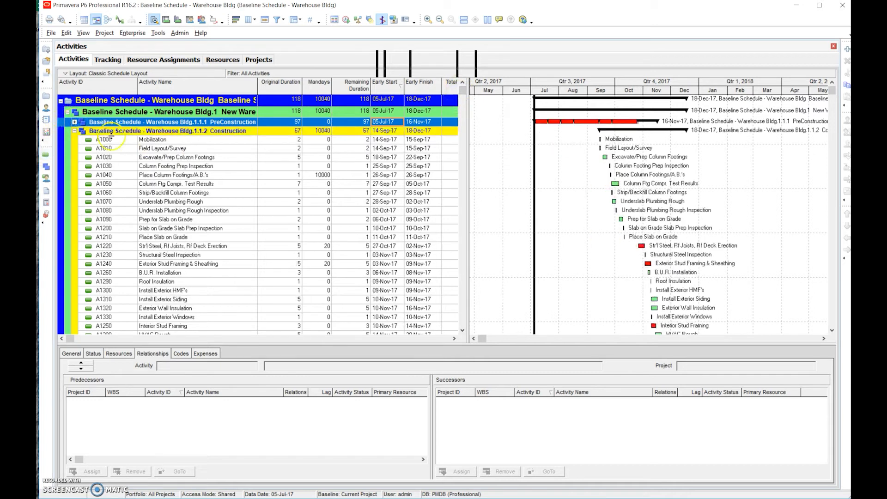
# Select the Mobilization activity and zoom the Gantt timescale in to weeks and days around the construction bars
pyautogui.click(207, 140)
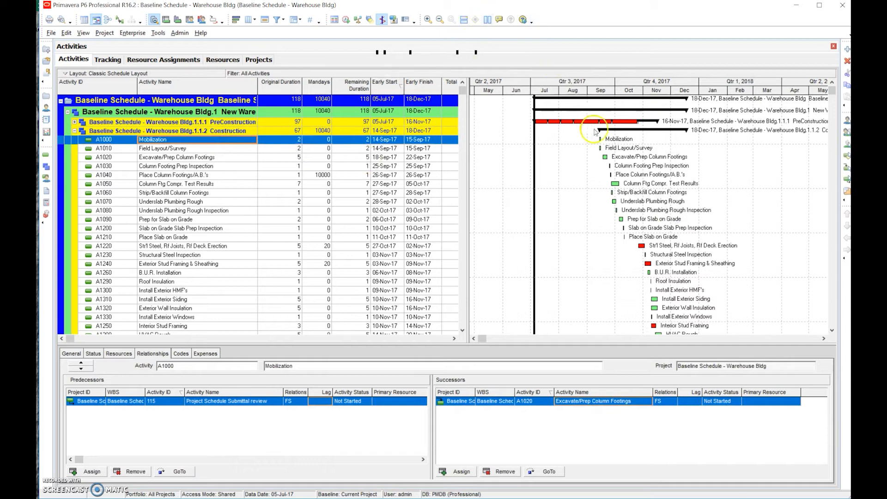
pyautogui.click(430, 19)
pyautogui.click(430, 19)
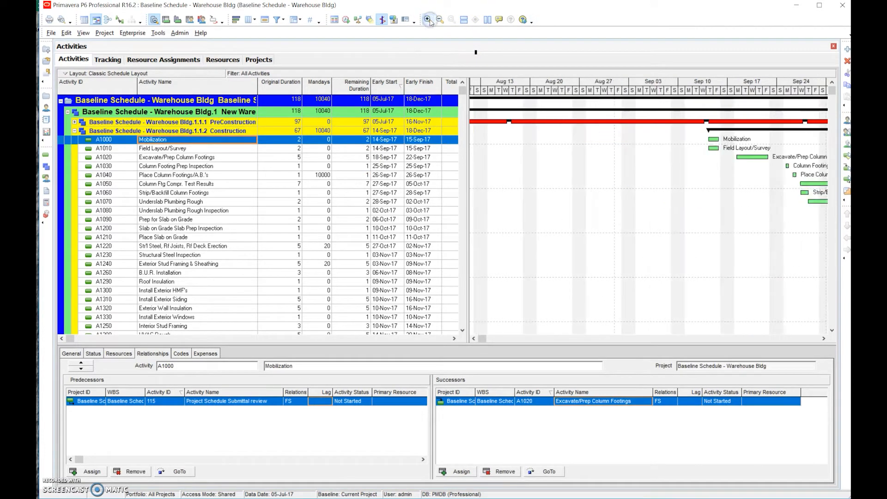
pyautogui.click(824, 339)
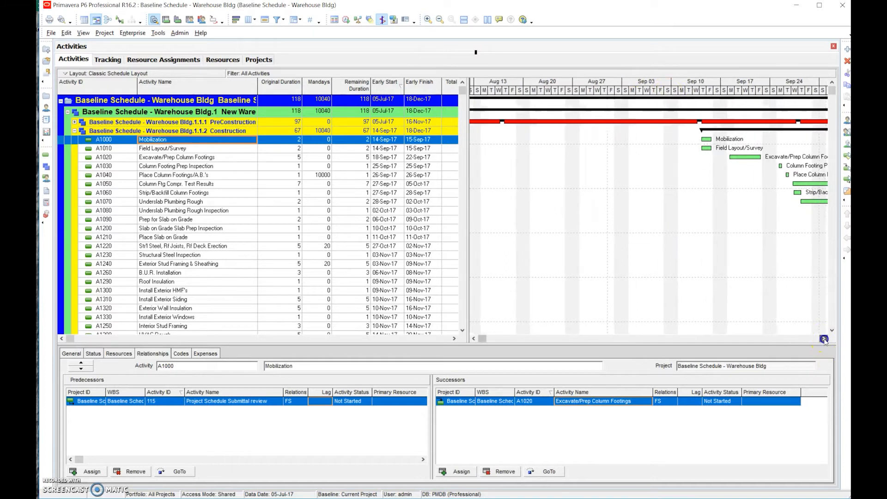
pyautogui.click(825, 339)
pyautogui.click(825, 340)
pyautogui.click(824, 339)
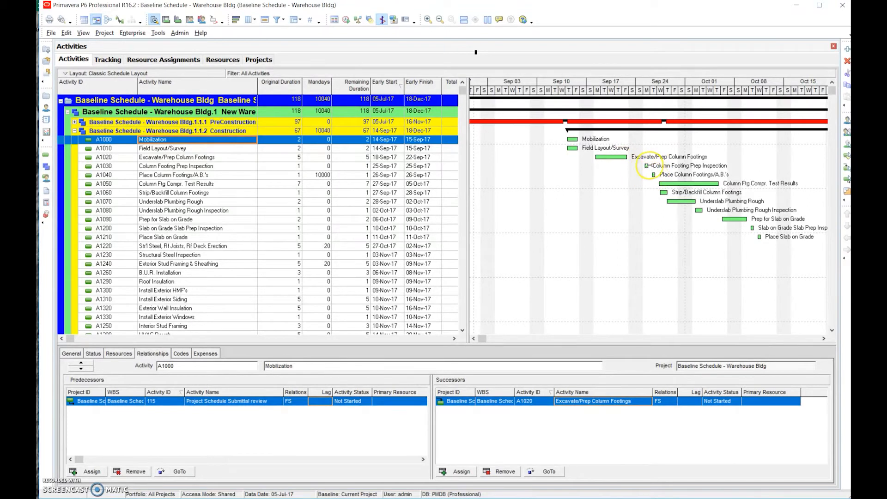
# Show the relationship lines in the Gantt chart and follow them to the structural steel erection activity
pyautogui.click(121, 21)
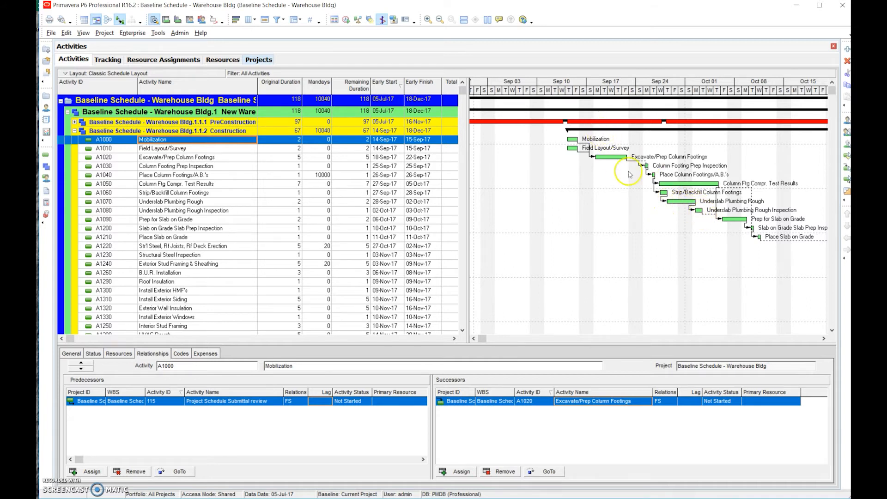
pyautogui.click(823, 340)
pyautogui.click(823, 340)
pyautogui.click(824, 340)
pyautogui.click(823, 340)
pyautogui.click(824, 340)
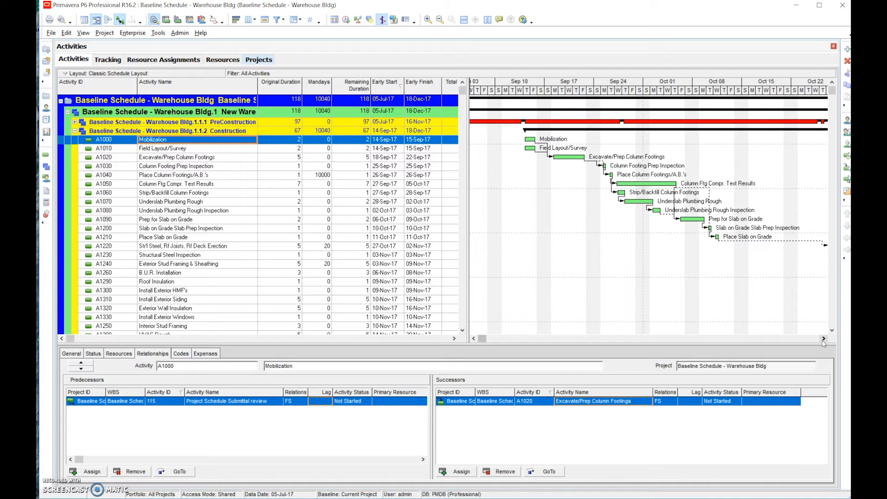
pyautogui.click(823, 339)
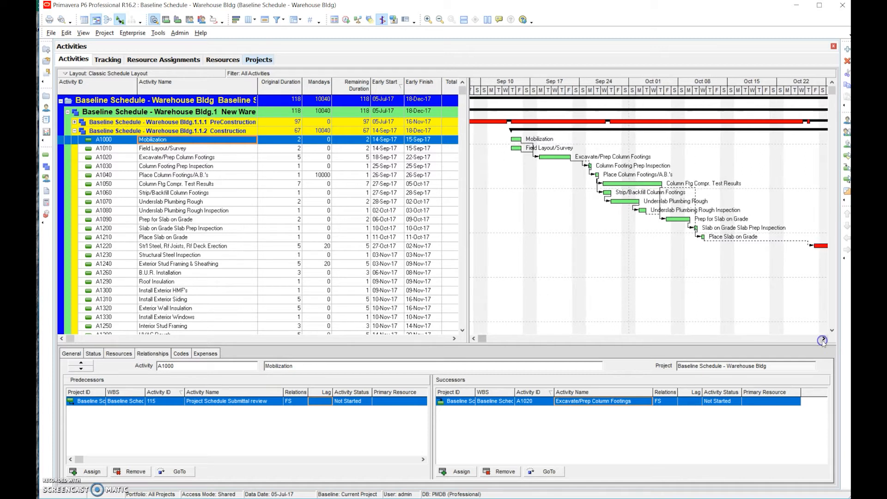
pyautogui.click(824, 340)
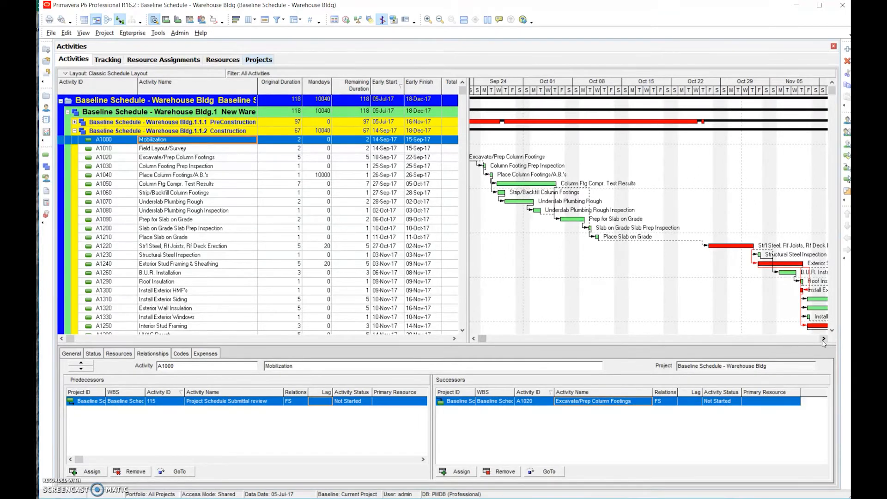
# Select activity A1220 and inspect its Structural Steel Delivery predecessor and the bars that follow it
pyautogui.click(201, 246)
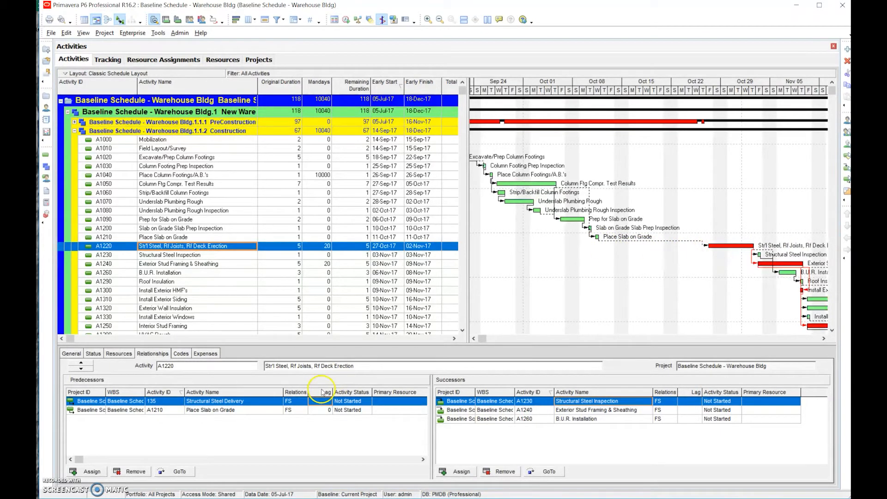
pyautogui.click(247, 405)
pyautogui.click(247, 405)
pyautogui.click(823, 339)
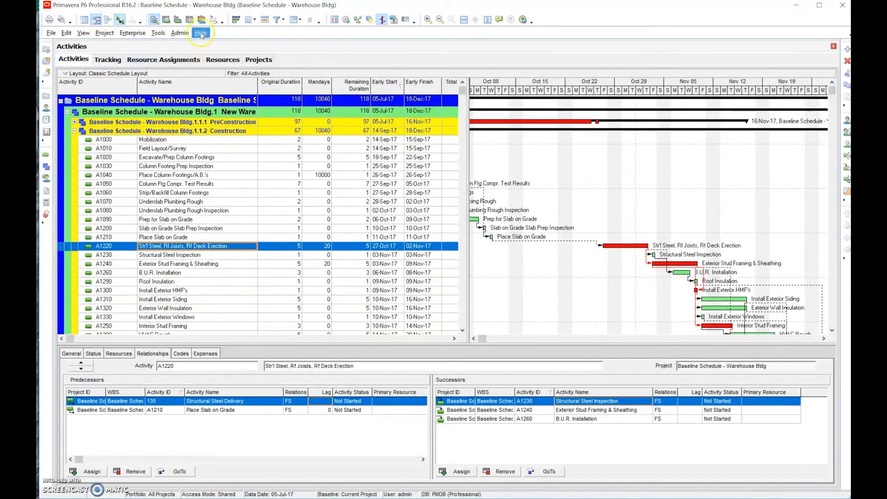
# Set the WBS grouping to include all levels and accept the Group and Sort settings
pyautogui.click(294, 19)
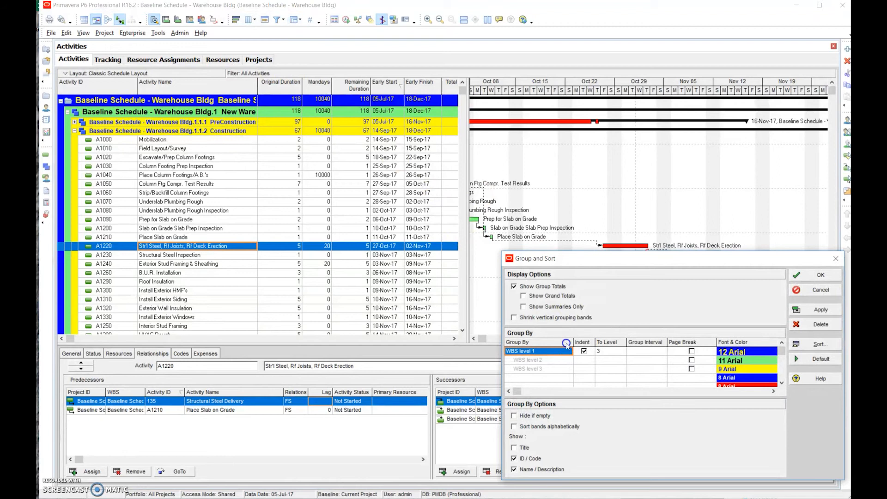
pyautogui.click(603, 352)
pyautogui.click(623, 352)
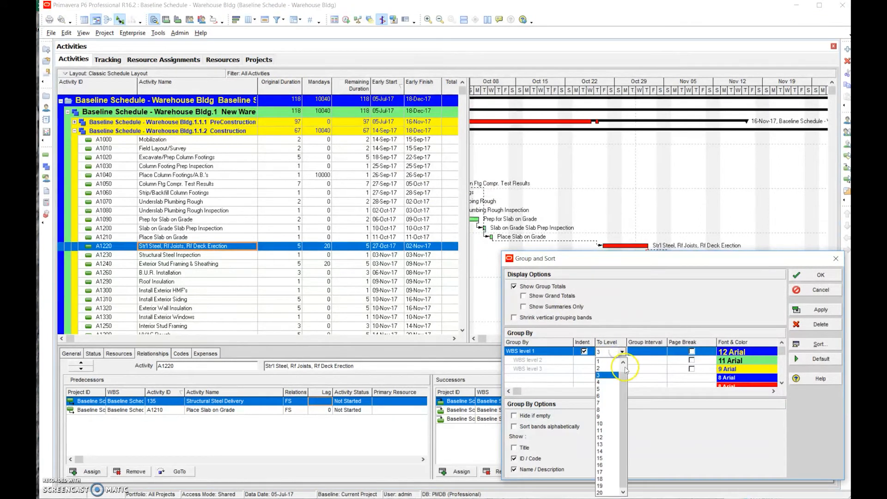
pyautogui.scroll(1, 620, 370)
pyautogui.click(606, 361)
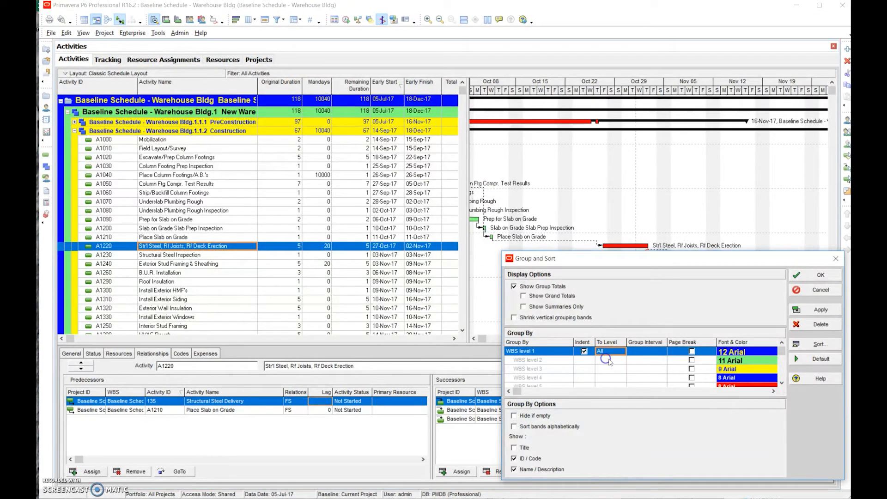
pyautogui.click(825, 277)
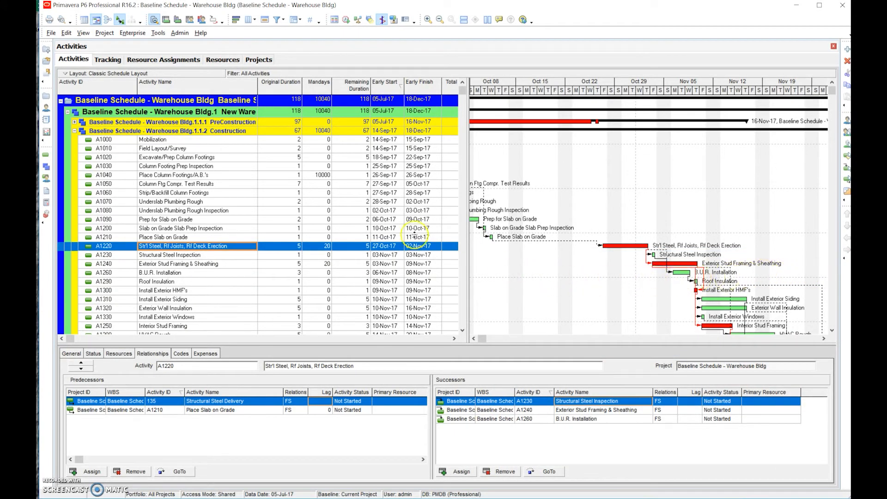
# Widen the activity table and open its column settings, reviewing the selected columns from Activity Name down to Early Finish
pyautogui.moveTo(636, 191); pyautogui.dragTo(646, 192)
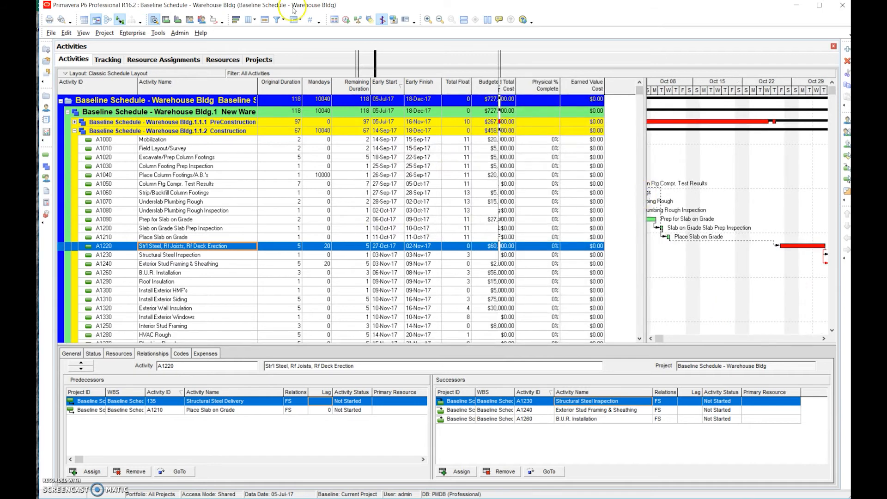
pyautogui.click(248, 20)
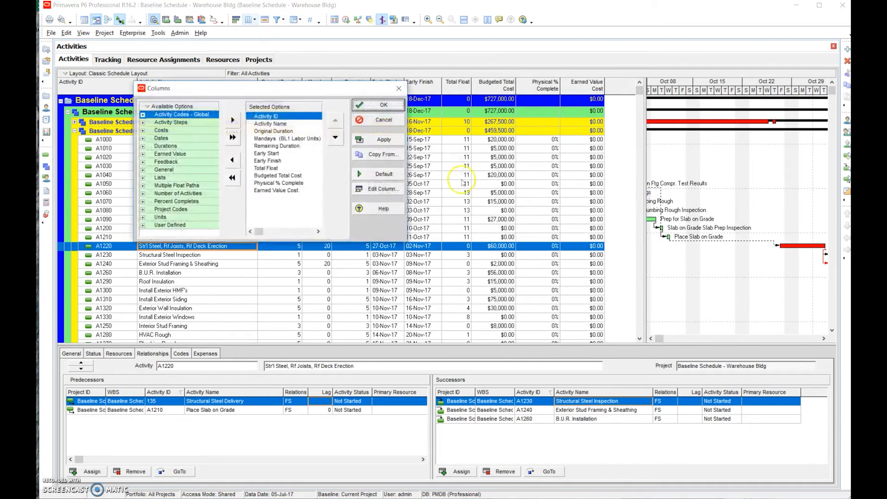
pyautogui.click(276, 123)
pyautogui.click(277, 131)
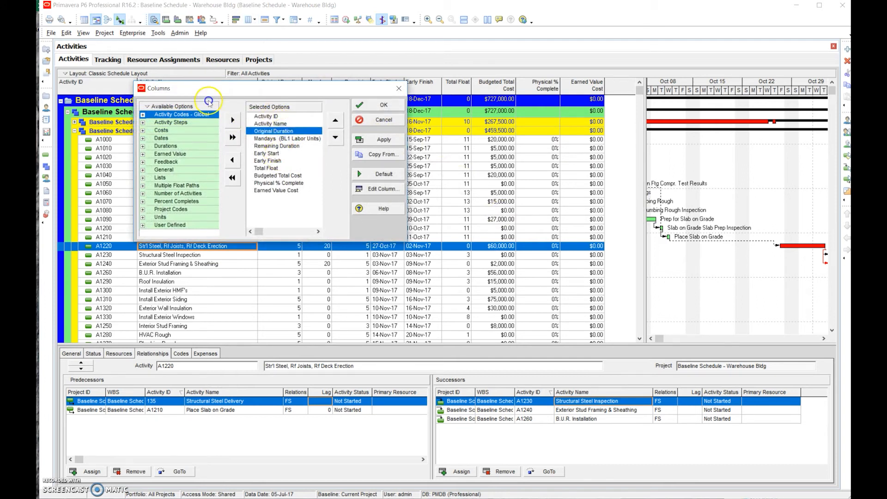
pyautogui.click(280, 139)
pyautogui.click(280, 146)
pyautogui.click(279, 154)
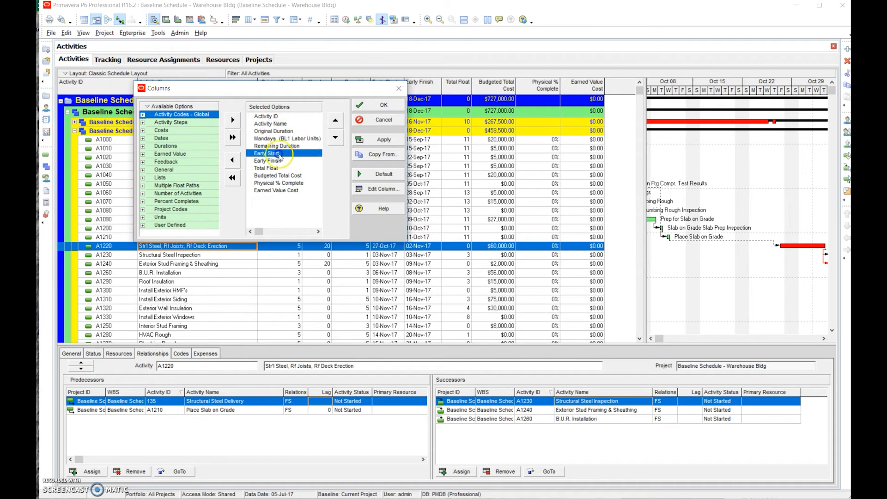
pyautogui.click(278, 160)
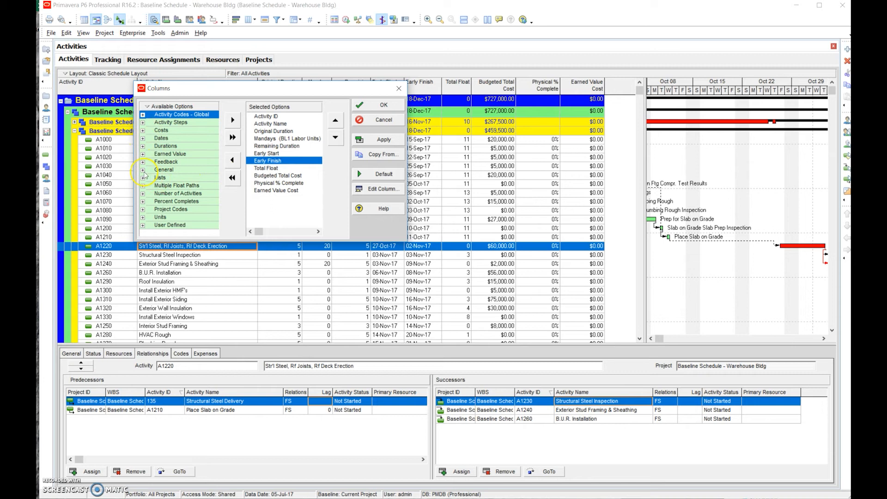
# Add the Late Start and Late Finish date columns directly after Early Finish
pyautogui.click(143, 138)
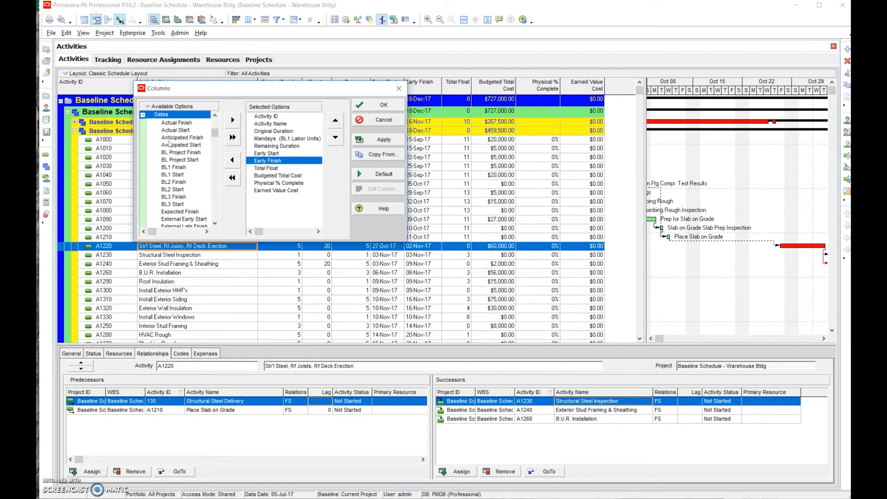
pyautogui.click(217, 217)
pyautogui.click(217, 218)
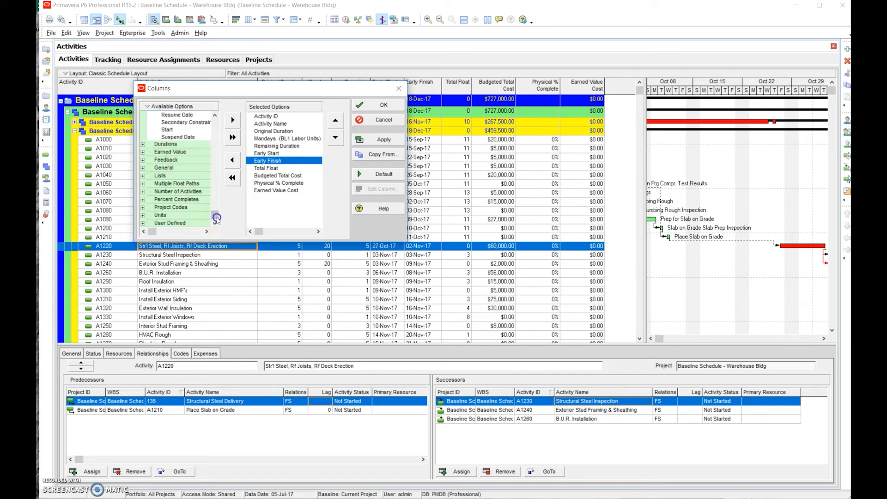
pyautogui.moveTo(217, 218); pyautogui.dragTo(194, 172)
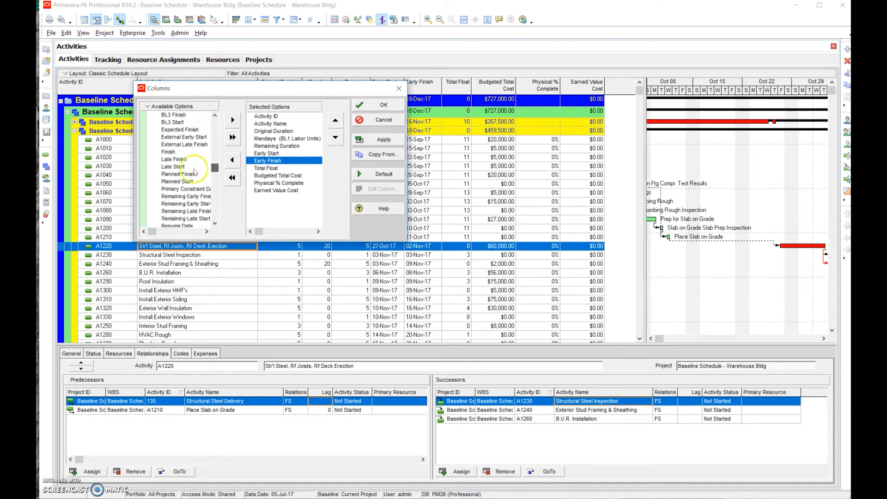
pyautogui.click(179, 167)
pyautogui.click(232, 120)
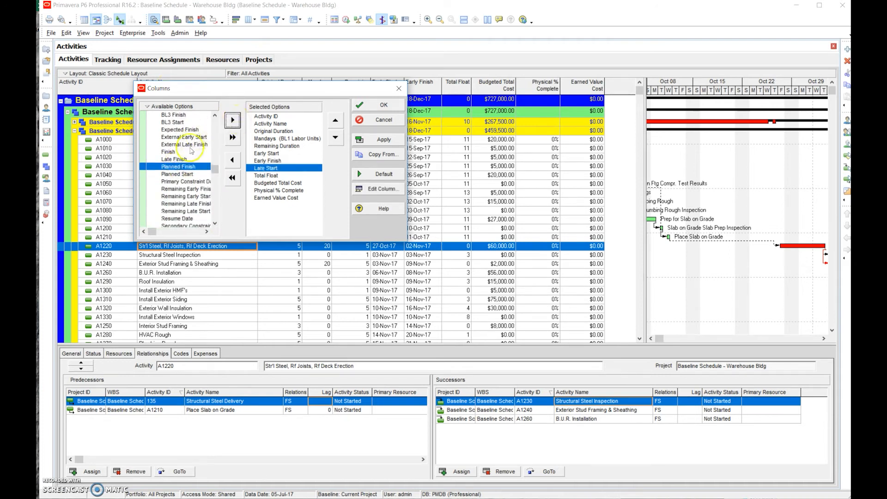
pyautogui.click(175, 159)
pyautogui.click(233, 119)
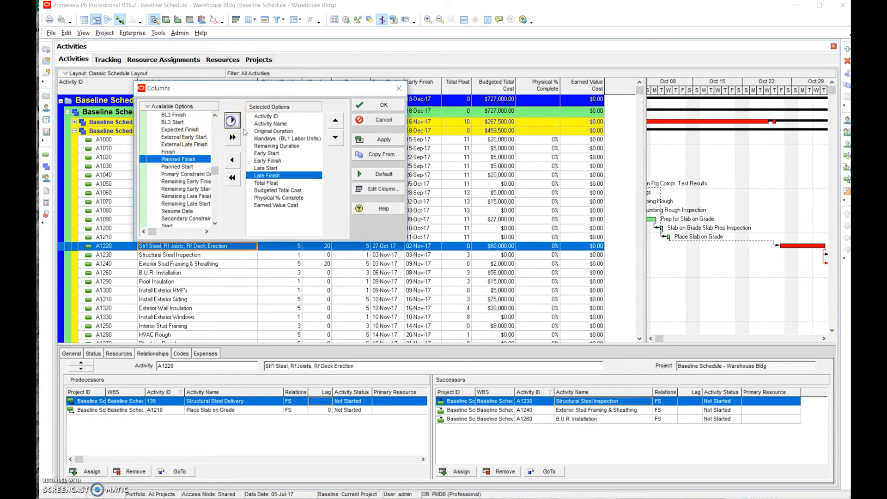
# Try the column reordering by moving Total Float down and back up, and accept the column selection
pyautogui.click(291, 206)
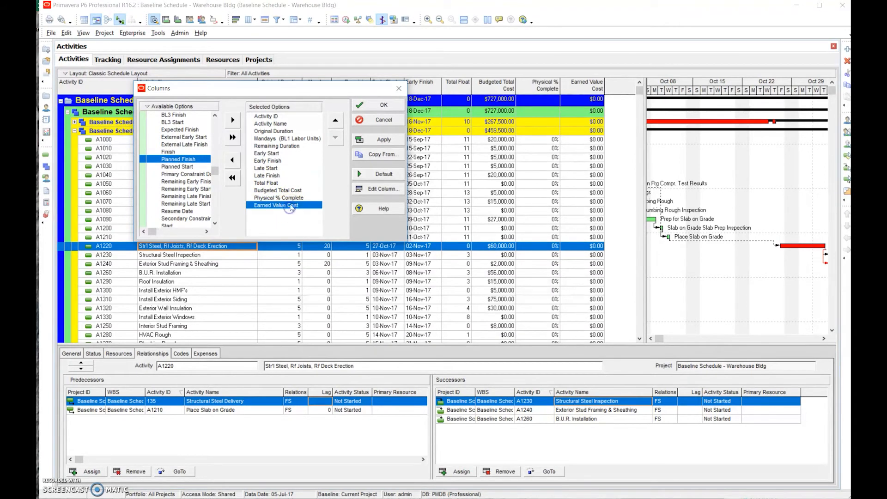
pyautogui.click(282, 183)
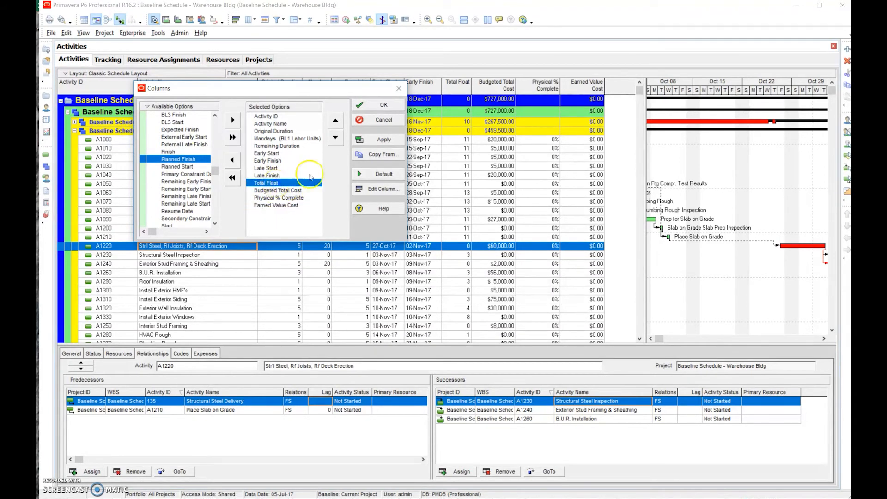
pyautogui.click(335, 137)
pyautogui.click(336, 124)
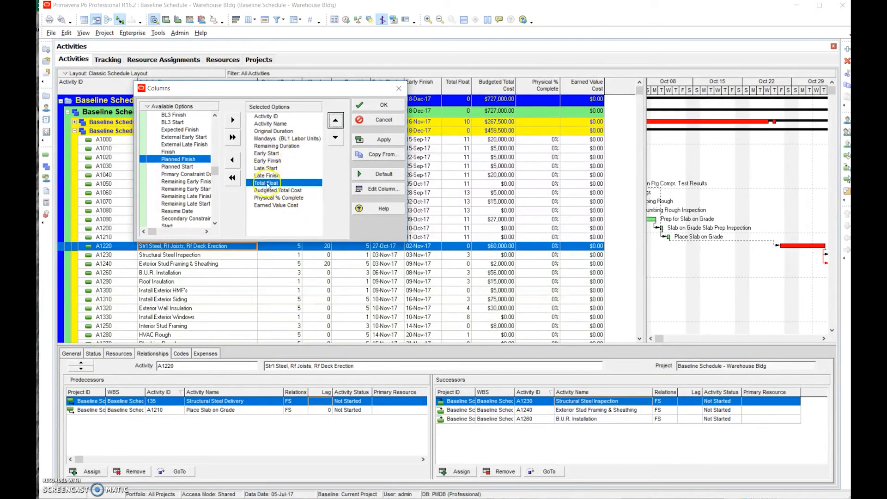
pyautogui.click(374, 108)
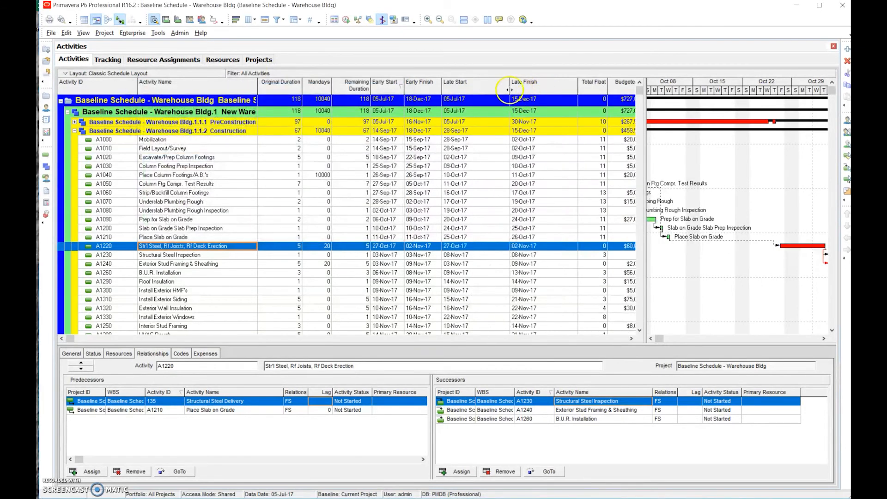
# Narrow the Late Start, Late Finish, Total Float and Physical % Complete columns and widen the activity table to fit all columns
pyautogui.moveTo(509, 89); pyautogui.dragTo(472, 88)
pyautogui.moveTo(539, 86); pyautogui.dragTo(508, 91)
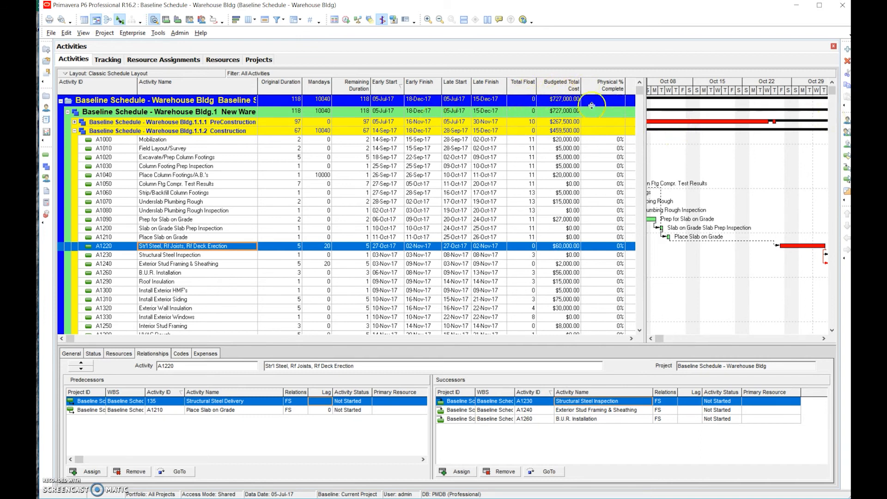
pyautogui.moveTo(536, 89); pyautogui.dragTo(528, 89)
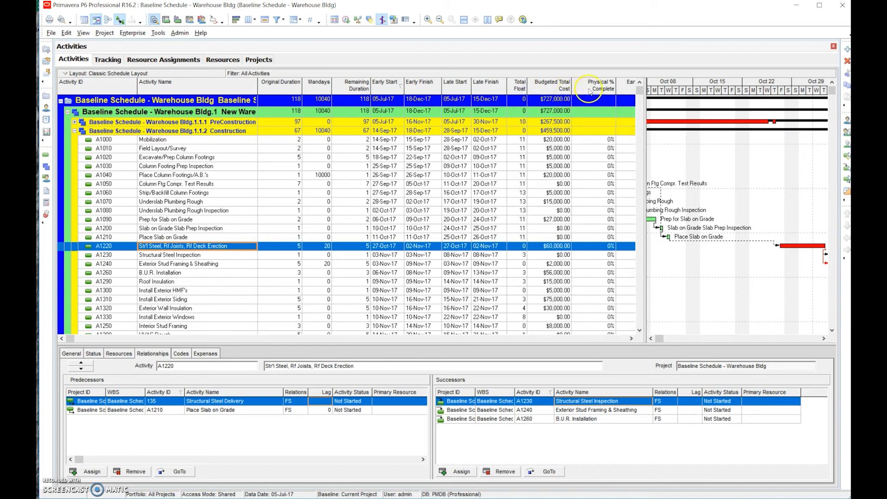
pyautogui.moveTo(617, 89); pyautogui.dragTo(604, 89)
pyautogui.moveTo(646, 109); pyautogui.dragTo(711, 117)
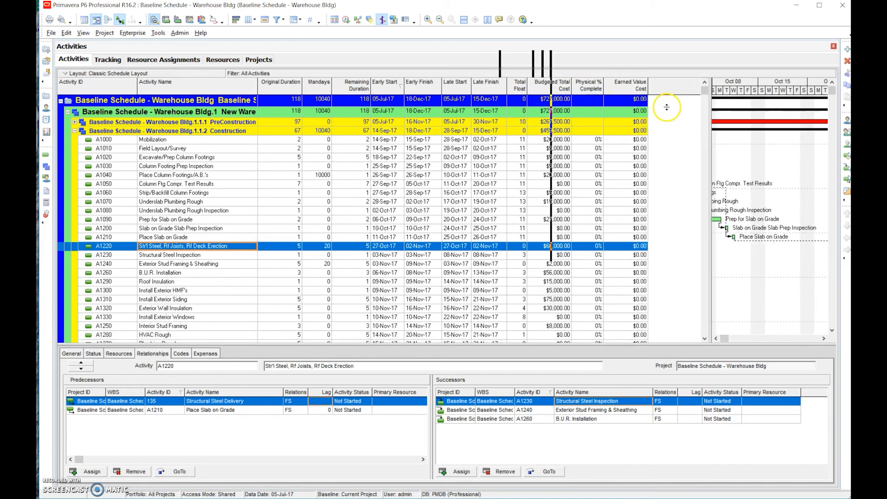
# Narrow the Earned Value Cost column and sort the activities by Early Start
pyautogui.click(645, 87)
pyautogui.moveTo(648, 88); pyautogui.dragTo(640, 88)
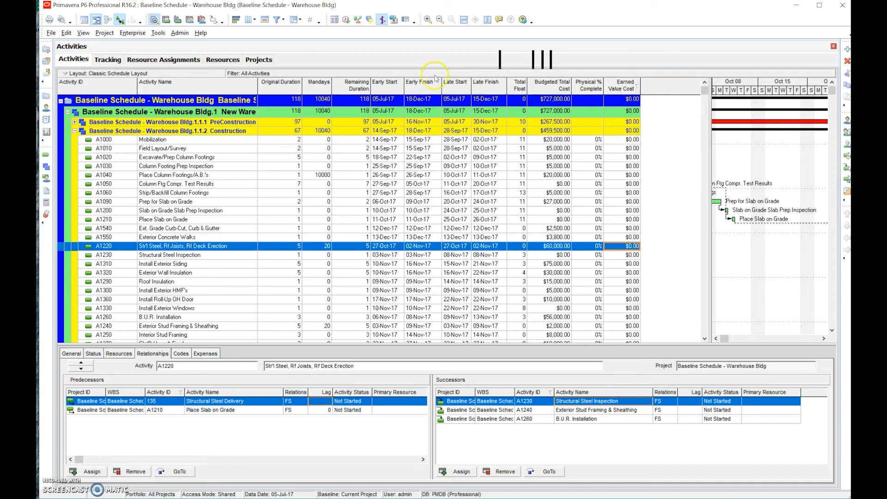
pyautogui.click(391, 88)
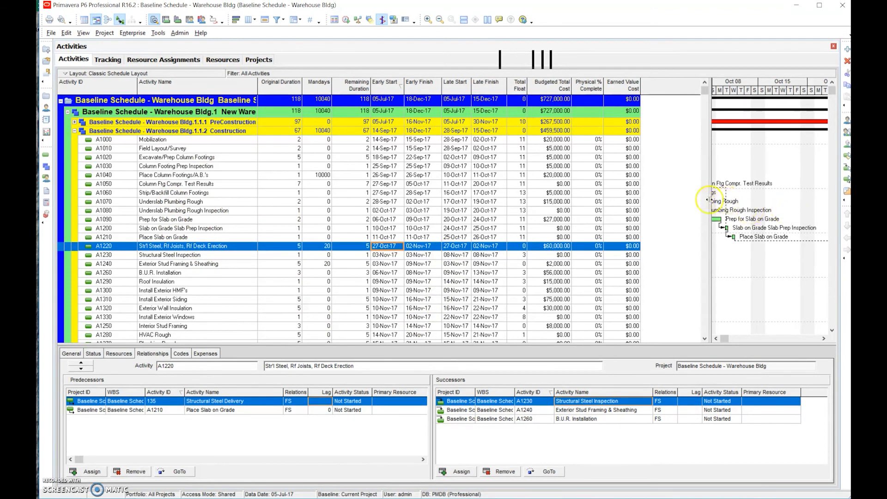
# Enlarge the Gantt chart area over the activity table and show the construction bars from Mobilization onward
pyautogui.moveTo(711, 202); pyautogui.dragTo(612, 207)
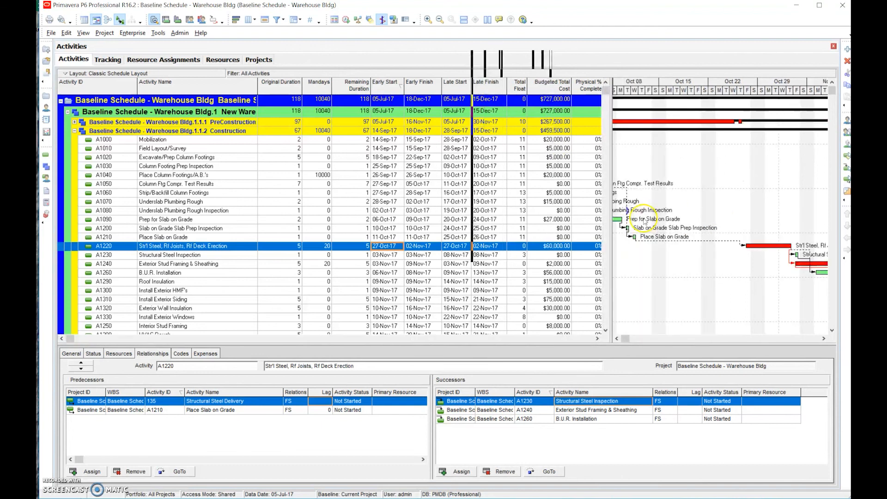
pyautogui.click(617, 339)
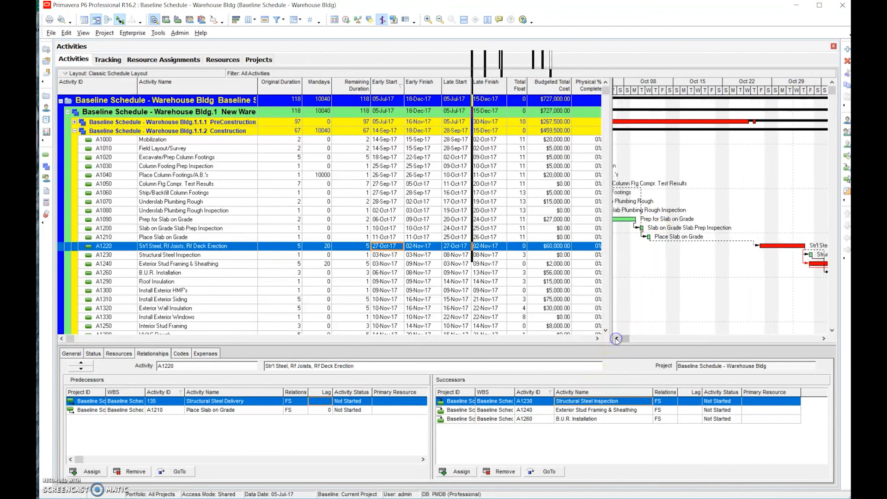
pyautogui.click(617, 338)
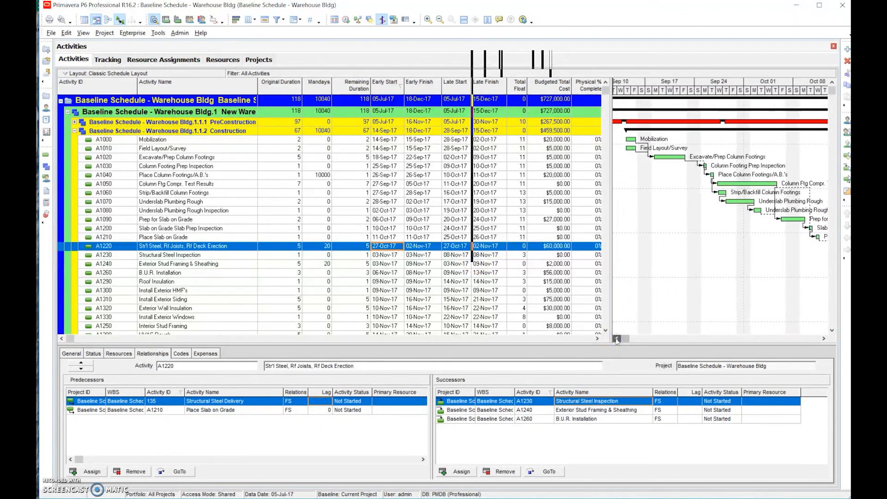
pyautogui.click(228, 449)
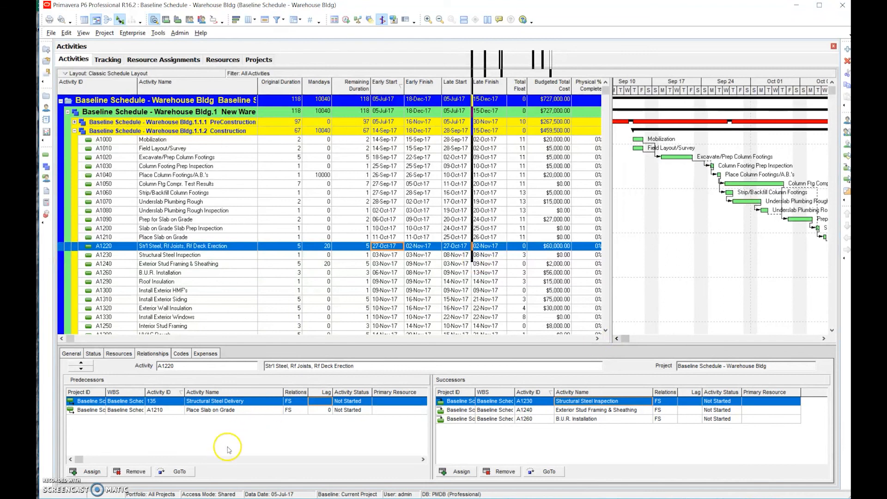